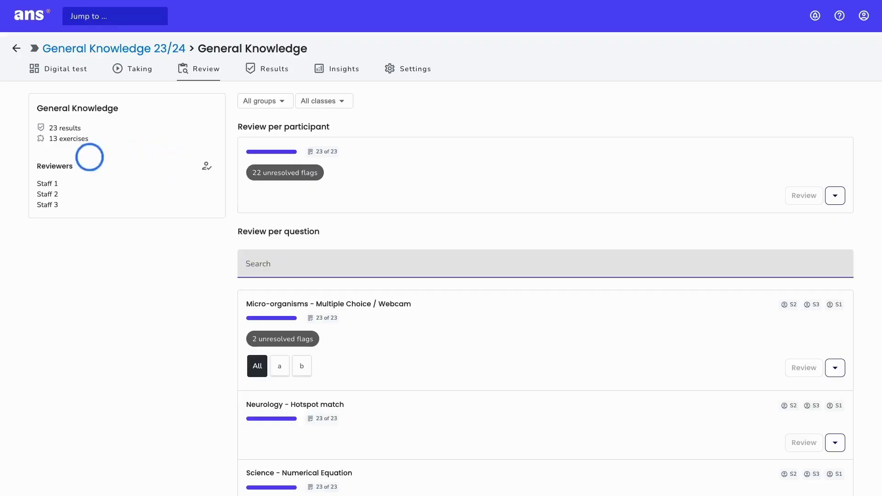
# Open the reviewer assignment settings for the General Knowledge test and select reviewer Staff 2.
pyautogui.click(207, 166)
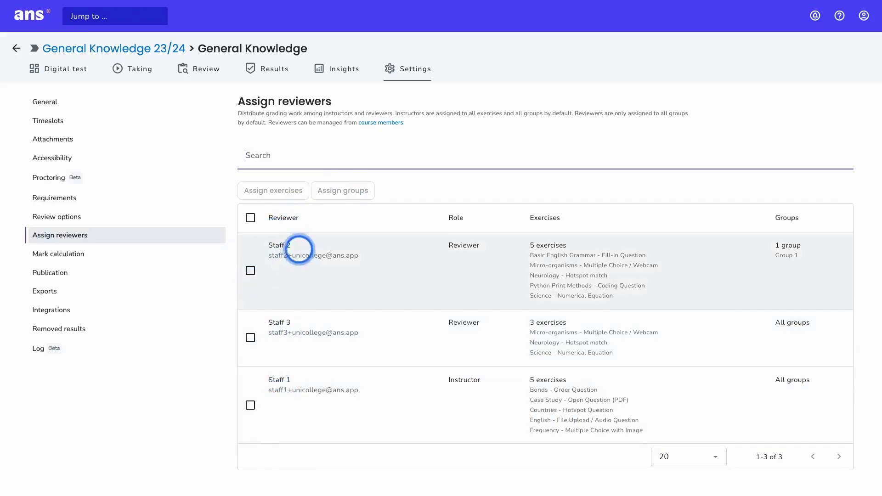
pyautogui.moveTo(298, 249); pyautogui.dragTo(265, 247)
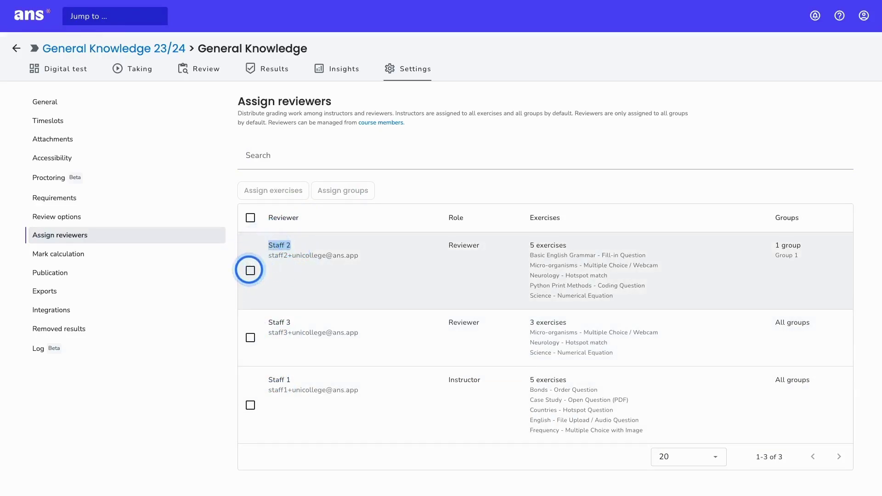
pyautogui.click(250, 270)
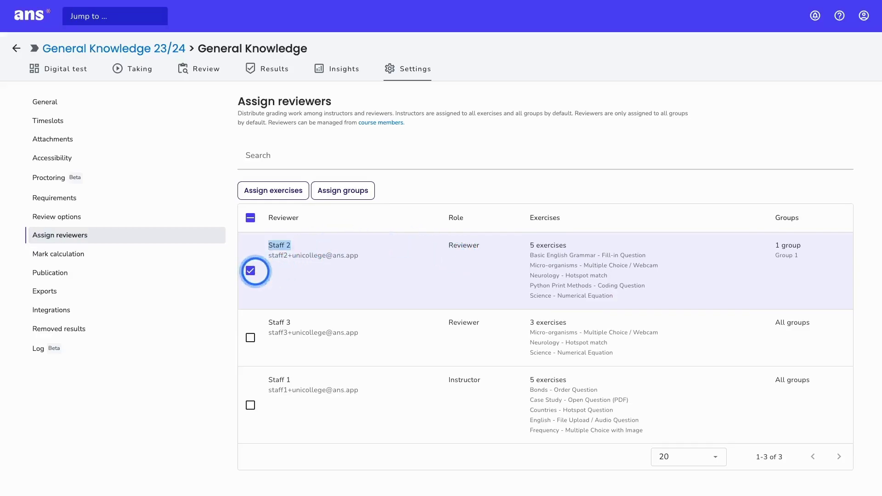
# Assign Staff 2 the Bonds, Case Study and Frequency exercises, remove Basic English Grammar and Python Print Methods, and save.
pyautogui.click(262, 192)
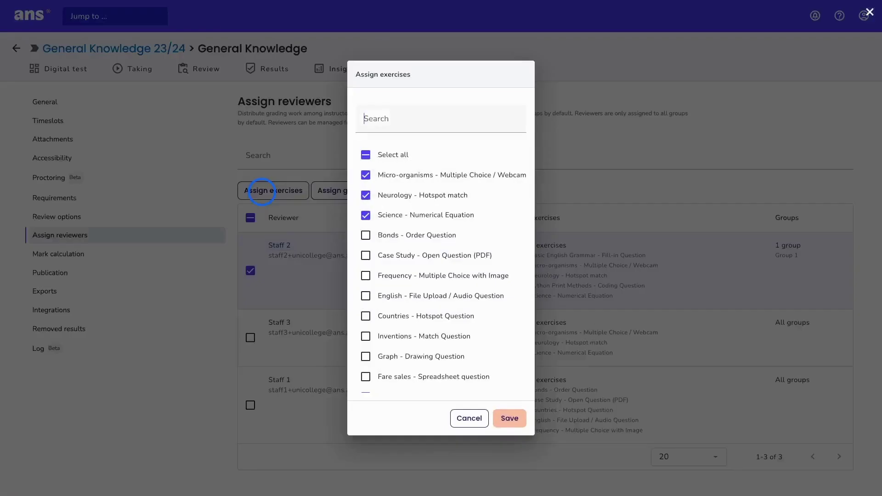
pyautogui.scroll(-1, 396, 181)
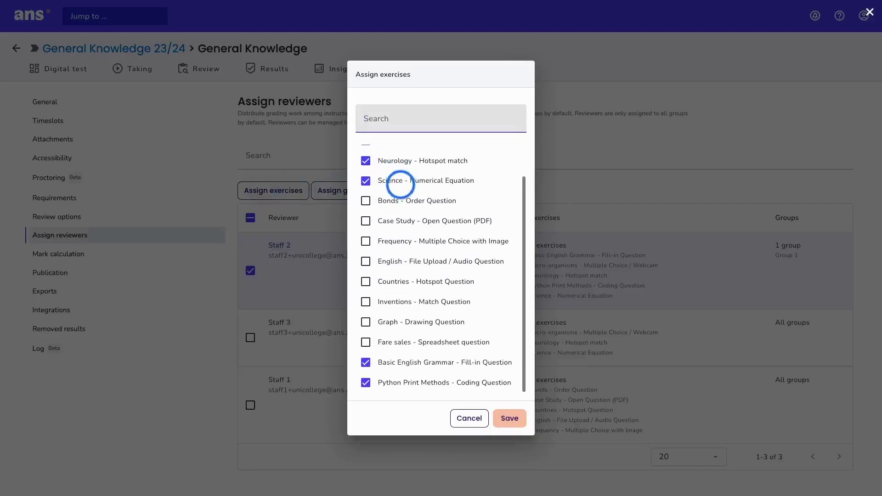
pyautogui.click(365, 201)
pyautogui.click(368, 221)
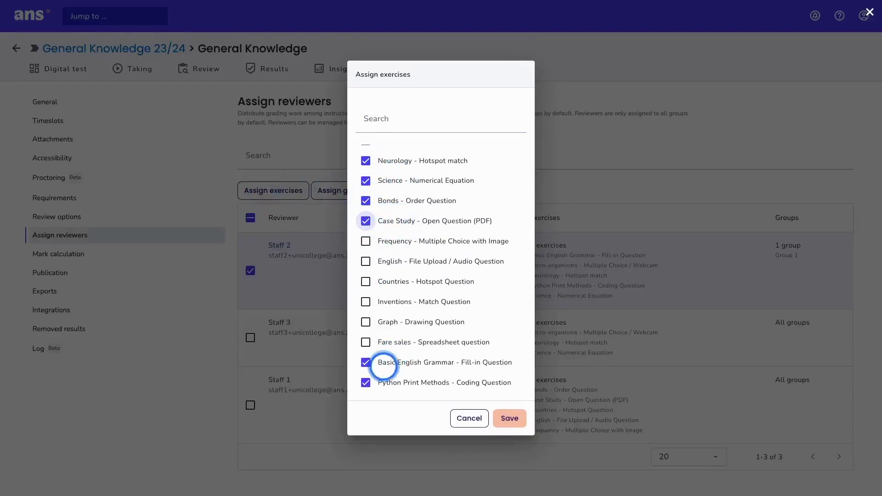
pyautogui.click(365, 362)
pyautogui.scroll(1, 393, 290)
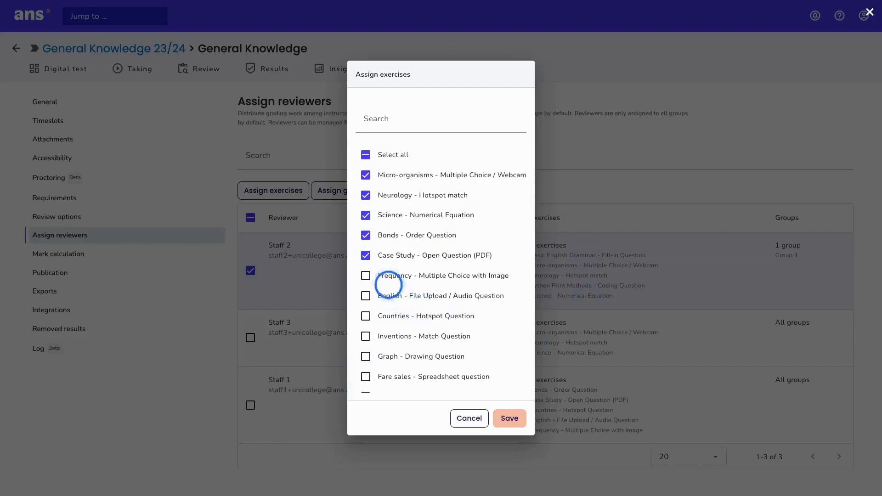
pyautogui.click(386, 277)
pyautogui.click(507, 418)
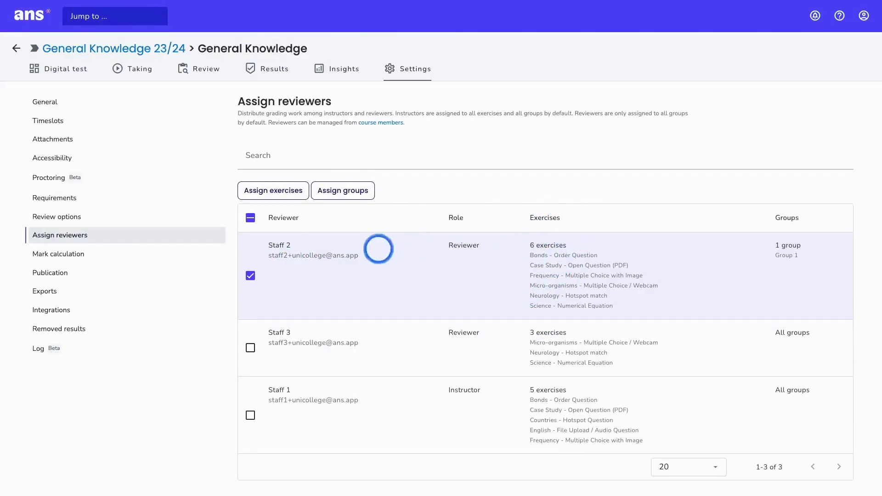
# Check the group assignment of Staff 2 and close it without making changes.
pyautogui.click(336, 189)
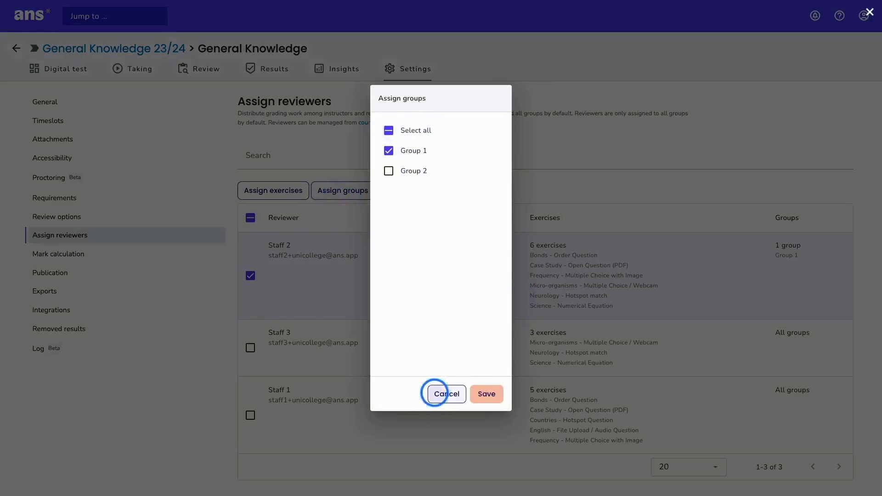
pyautogui.click(434, 393)
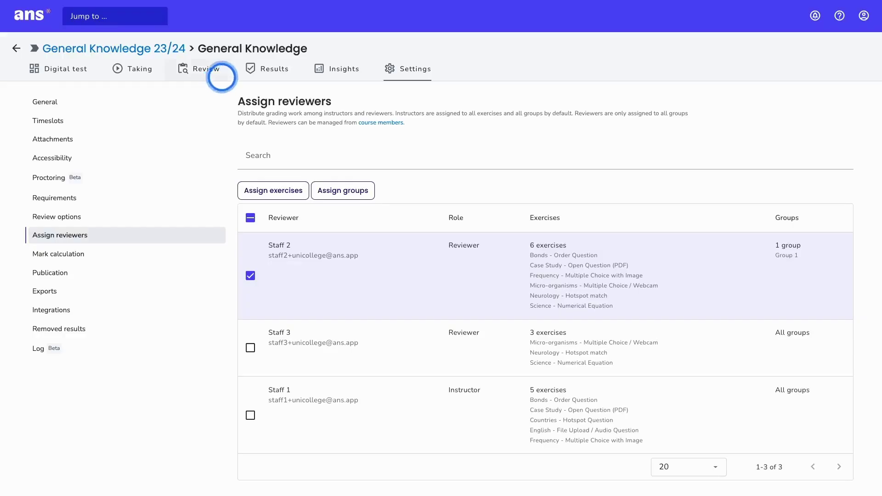
# Return to the review overview and examine the review progress and assigned reviewers of each question.
pyautogui.click(207, 71)
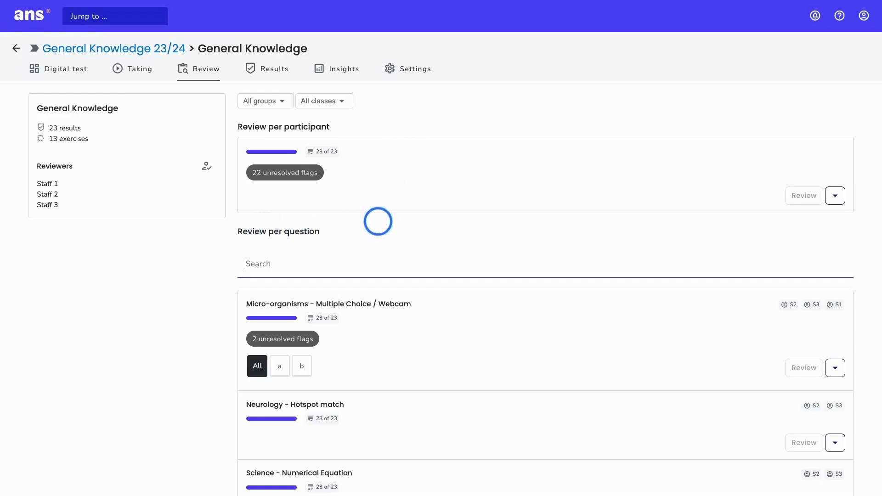
pyautogui.scroll(-1, 377, 221)
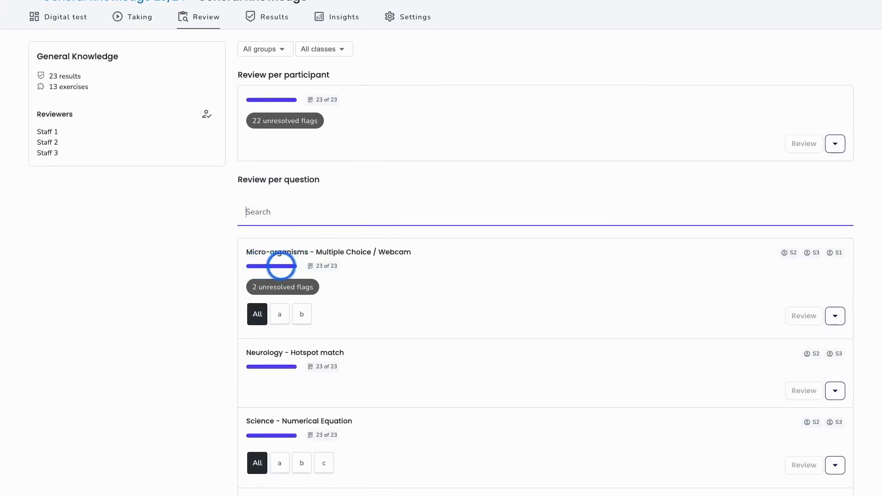
pyautogui.moveTo(324, 266)
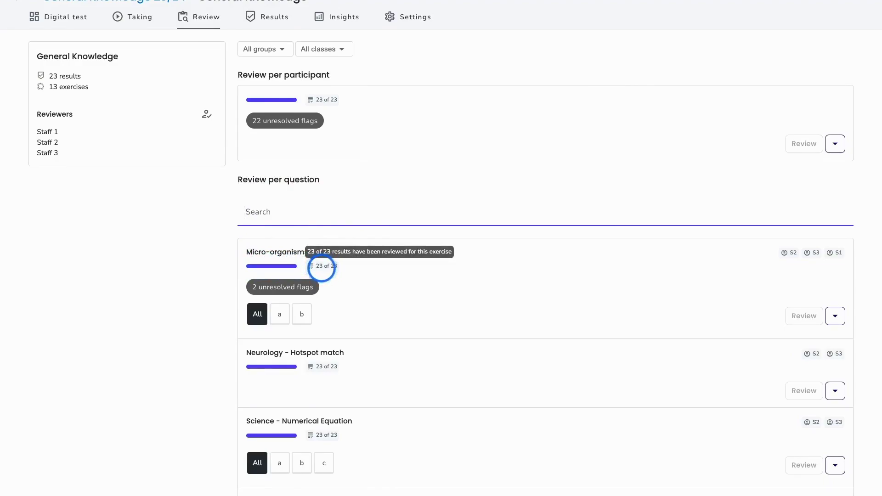
pyautogui.scroll(-3, 322, 267)
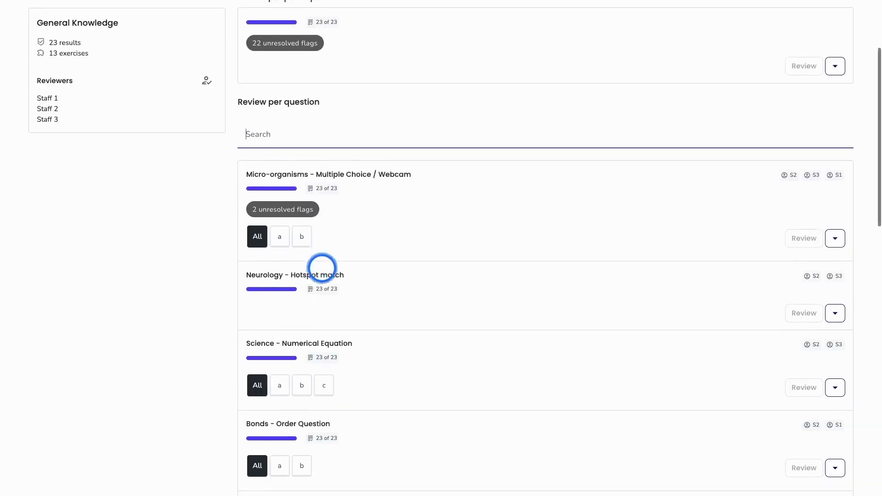
pyautogui.scroll(-3, 321, 268)
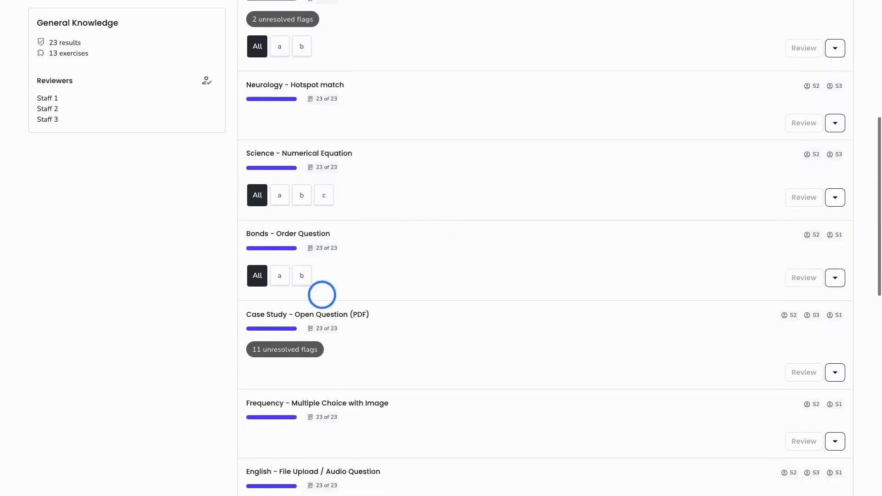
pyautogui.scroll(8, 292, 325)
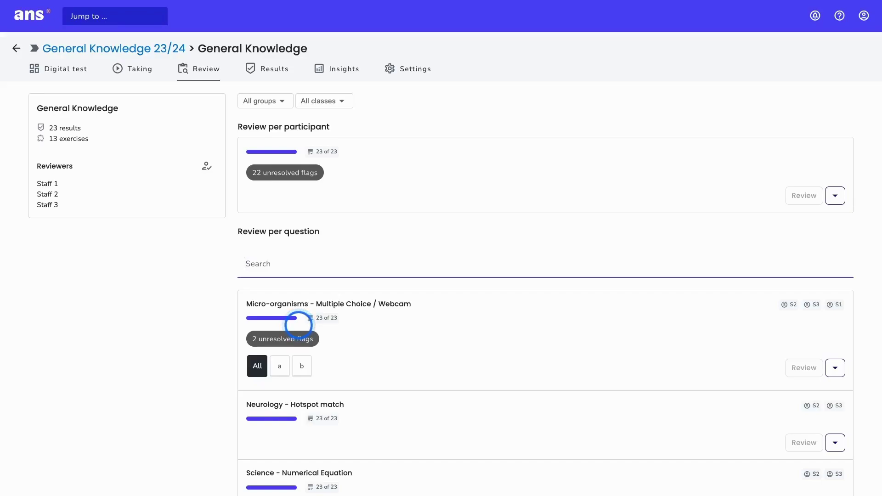
# Start a sequential review of the Case Study - Open Question (PDF) exercise.
pyautogui.click(533, 336)
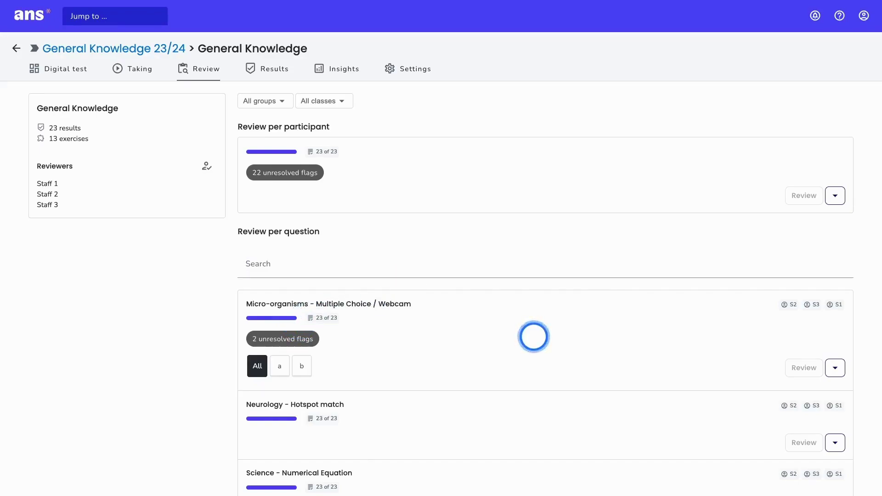
pyautogui.scroll(-5, 533, 337)
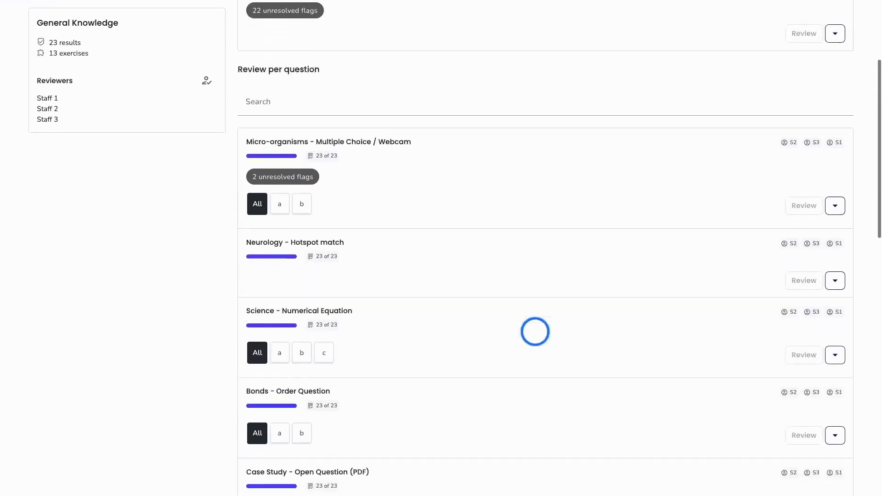
pyautogui.scroll(-1, 535, 332)
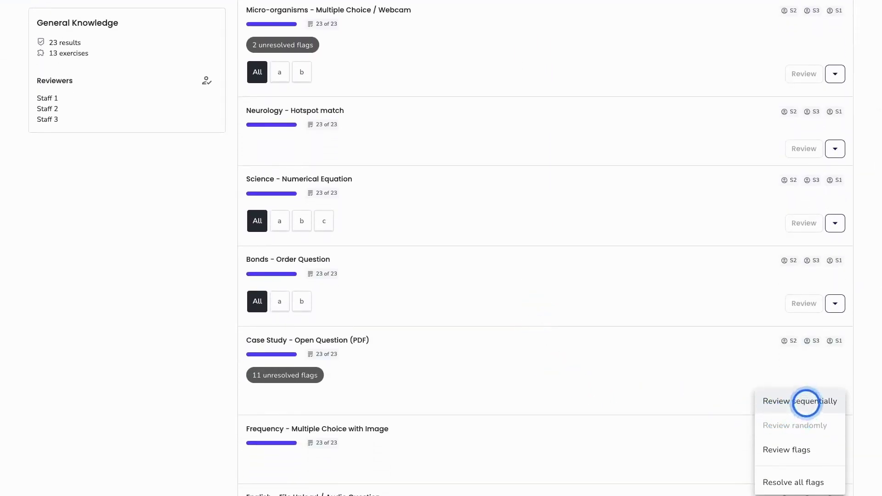
pyautogui.click(804, 400)
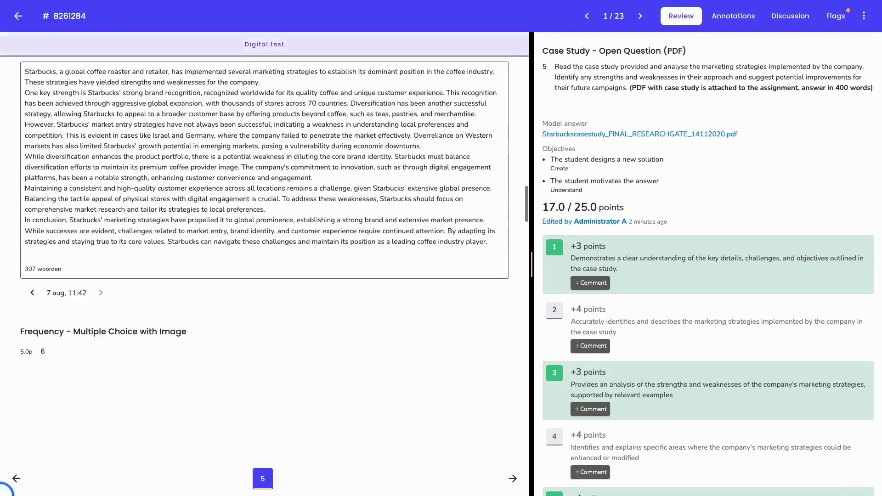
# Examine the first participant's case study answer alongside the model answer, objectives, score and grading criteria.
pyautogui.scroll(3, 337, 311)
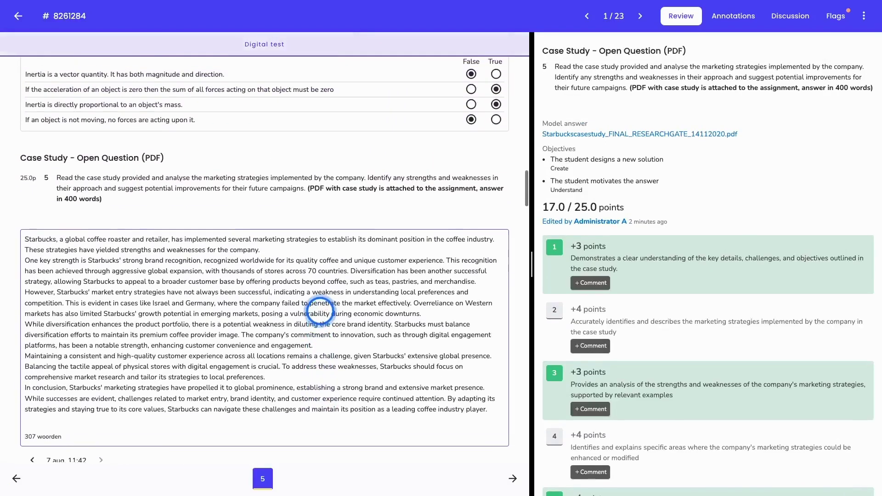
pyautogui.scroll(-1, 320, 311)
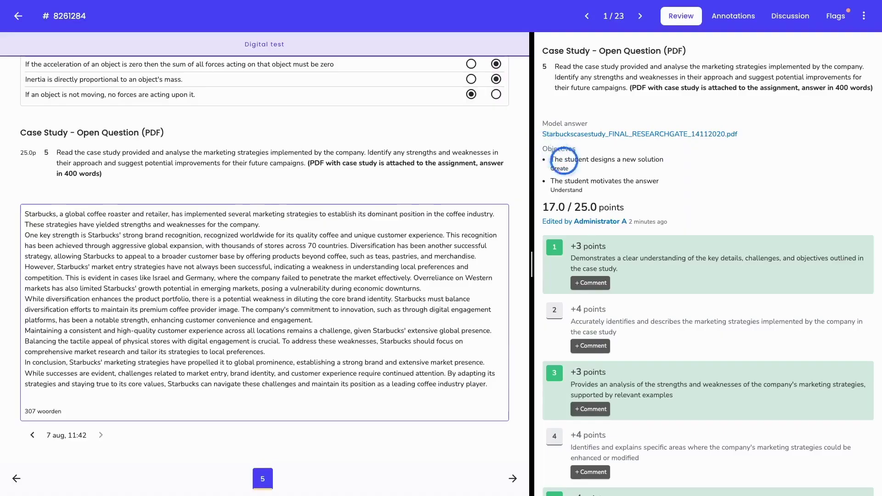
pyautogui.scroll(-1, 603, 236)
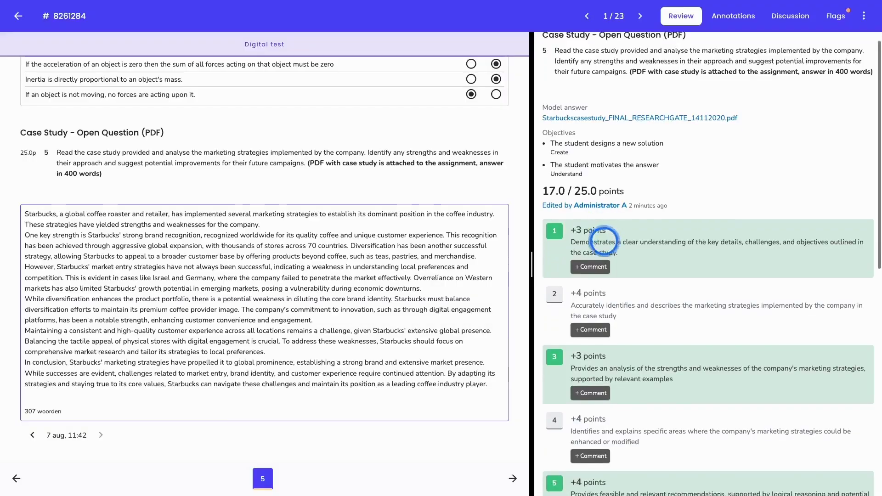
pyautogui.scroll(-2, 603, 236)
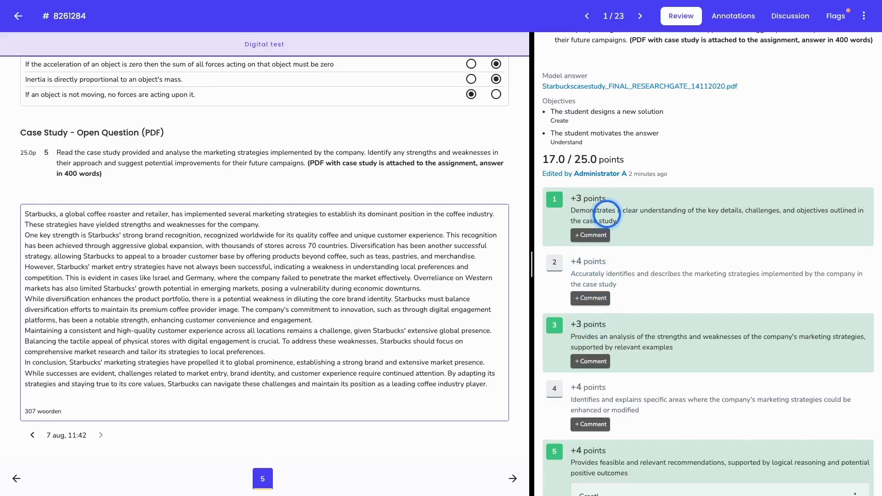
pyautogui.scroll(-1, 394, 223)
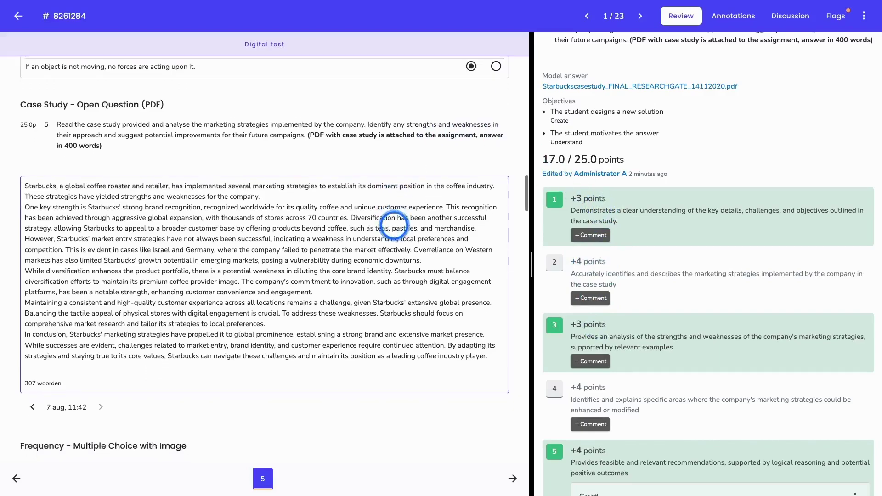
pyautogui.scroll(1, 541, 159)
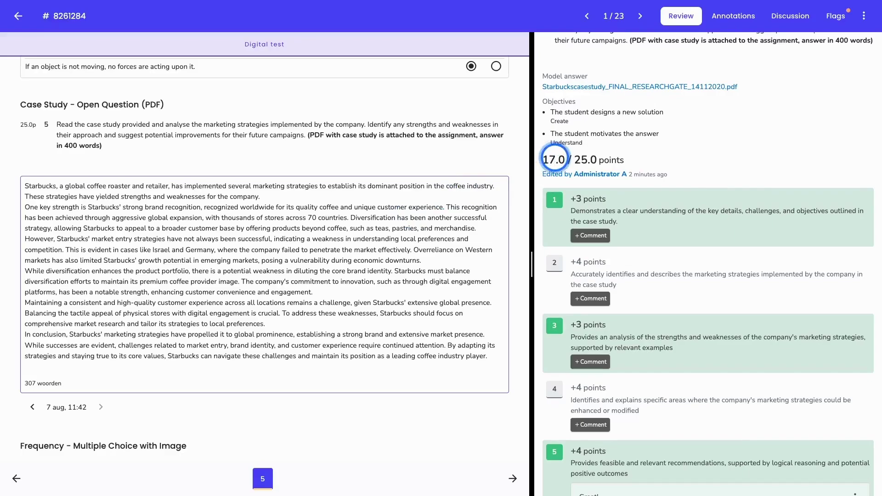
pyautogui.scroll(1, 584, 159)
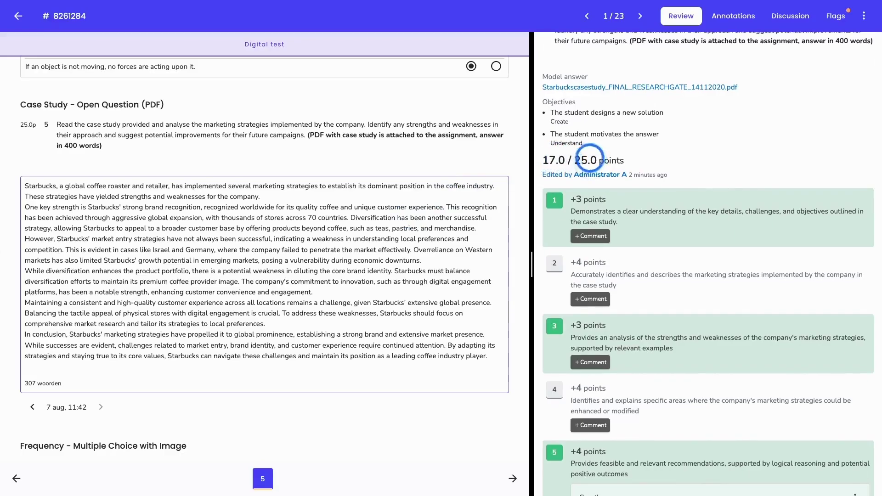
pyautogui.scroll(1, 542, 170)
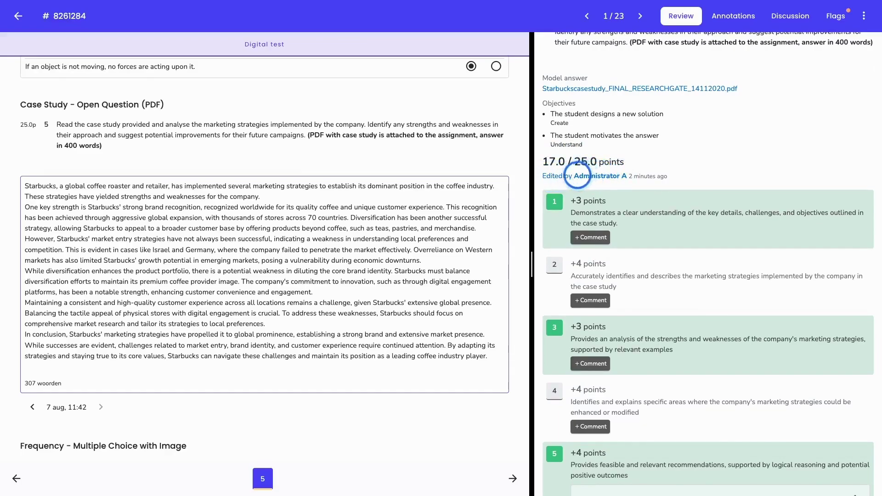
# Award the +4 points of criterion 2, on accurately identifying and describing the marketing strategies.
pyautogui.scroll(1, 554, 258)
pyautogui.click(554, 266)
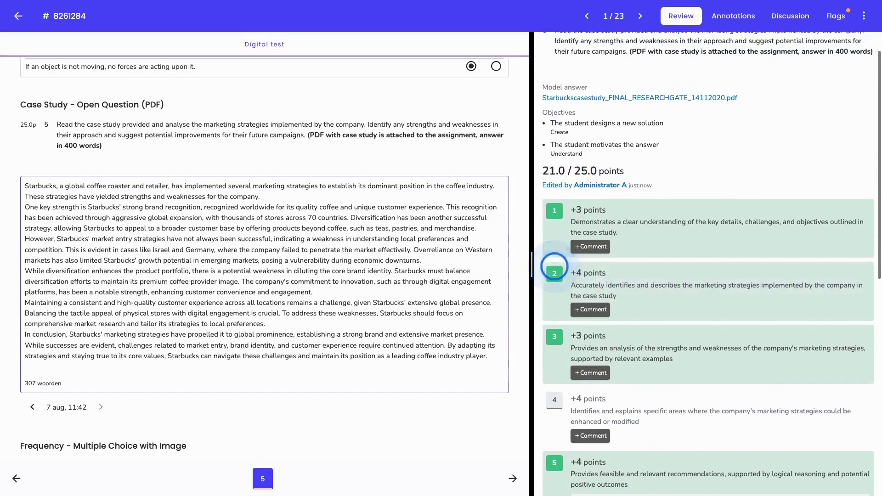
pyautogui.scroll(-1, 579, 257)
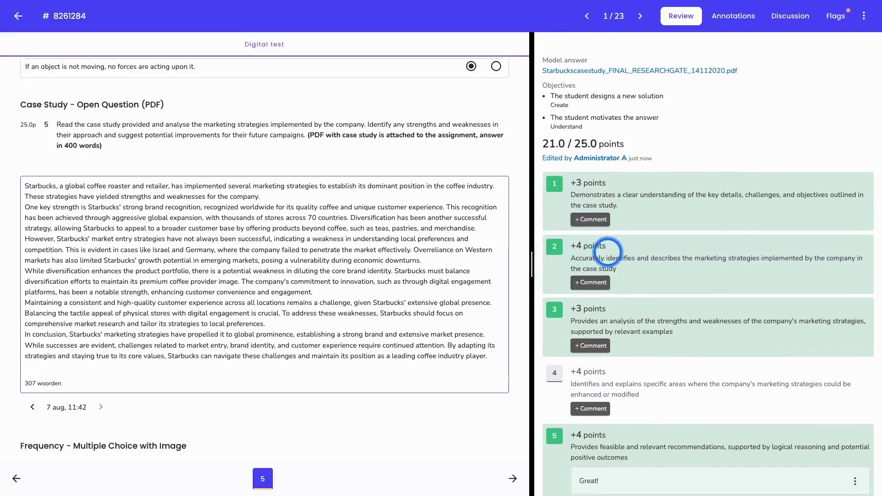
pyautogui.scroll(1, 579, 261)
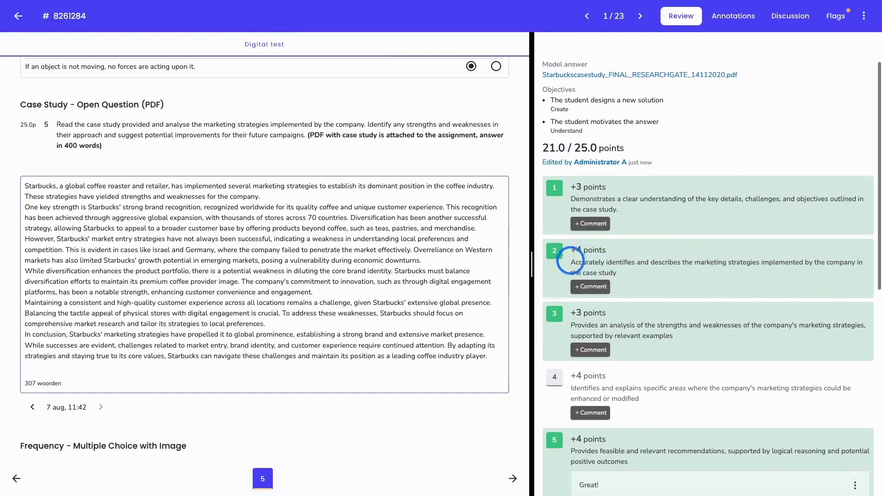
# Write the comment "Great job!" on criterion 2 and save it as a quick comment named Great.
pyautogui.moveTo(586, 267); pyautogui.dragTo(610, 272)
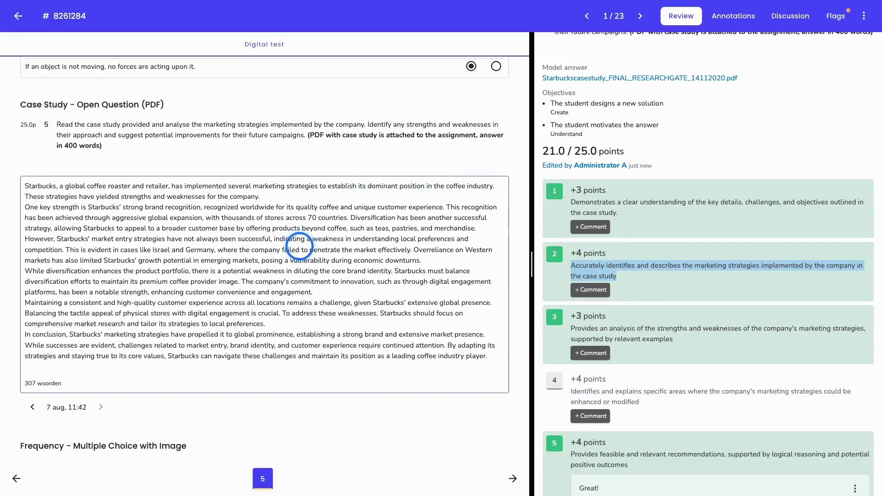
pyautogui.scroll(-1, 299, 247)
pyautogui.scroll(-1, 615, 233)
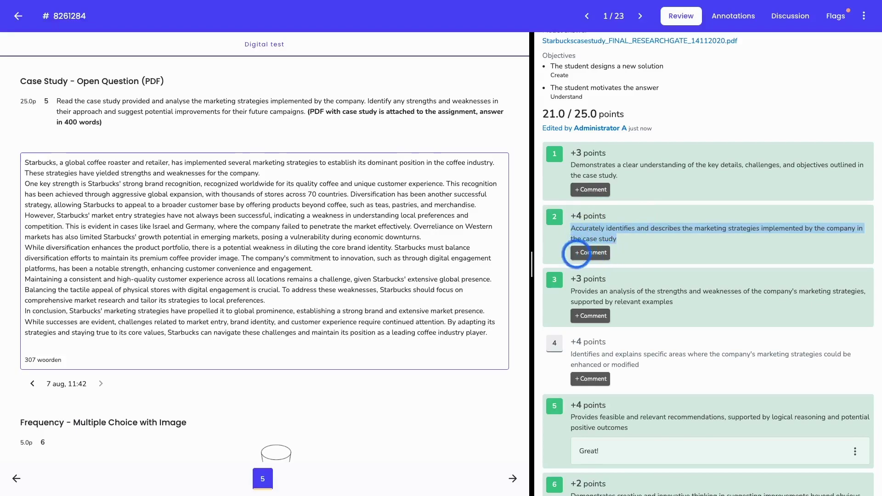
pyautogui.click(582, 253)
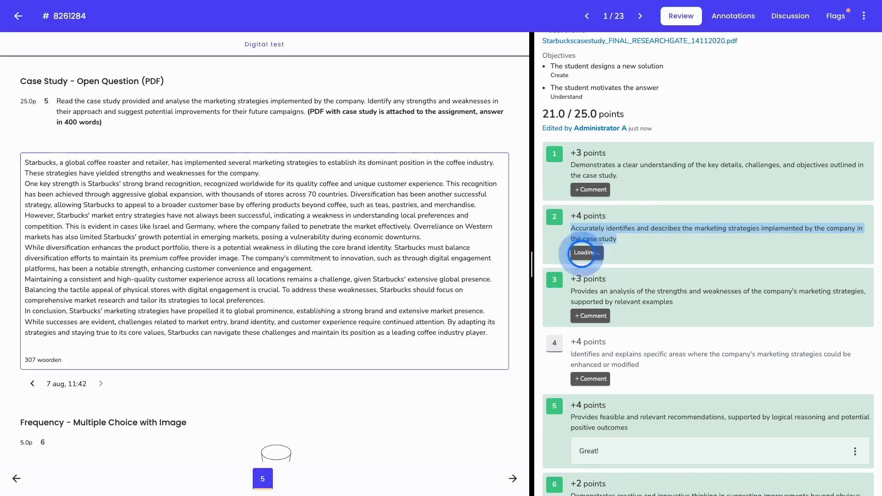
pyautogui.scroll(-1, 593, 257)
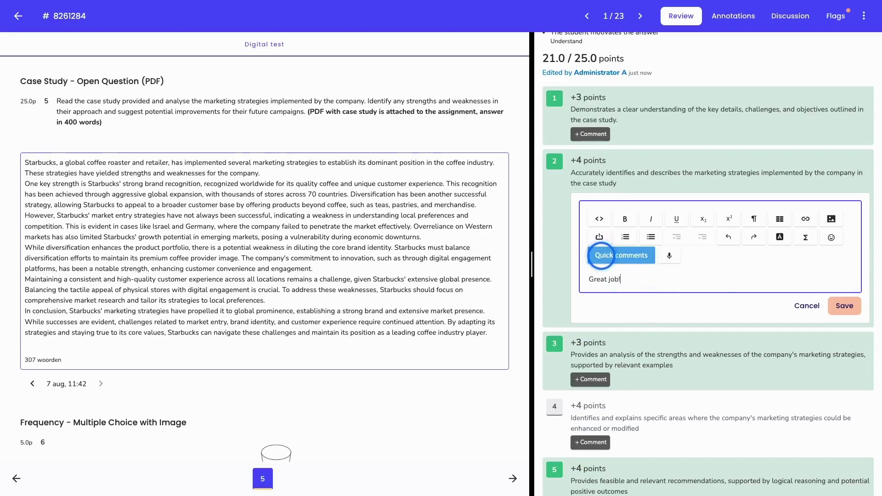
pyautogui.click(601, 255)
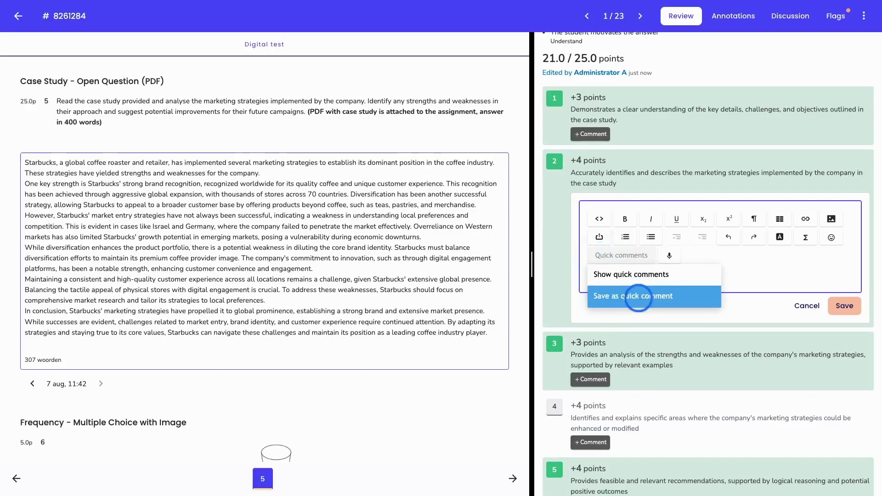
pyautogui.click(628, 296)
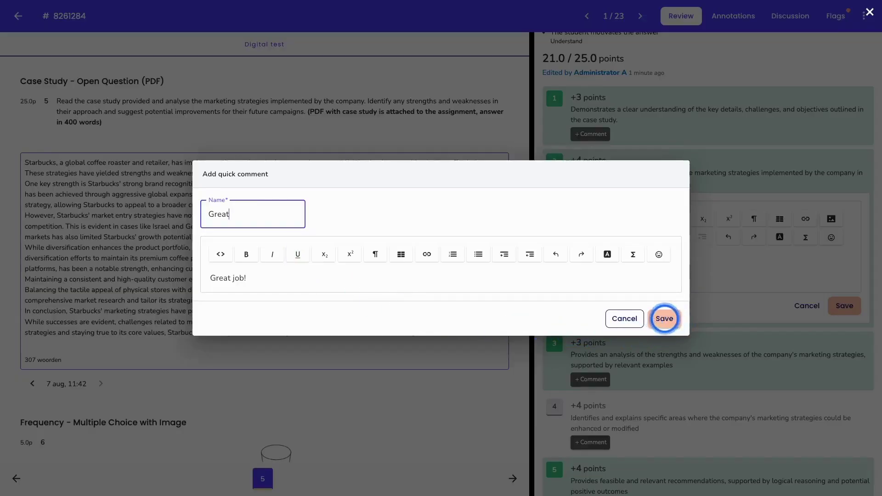
pyautogui.click(664, 319)
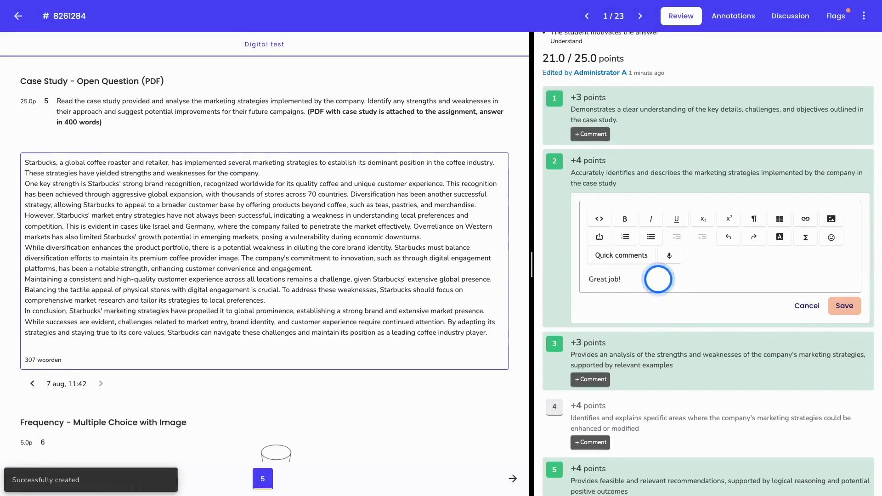
# View the list of saved quick comments from criterion 2's comment editor and close it without inserting one.
pyautogui.click(658, 279)
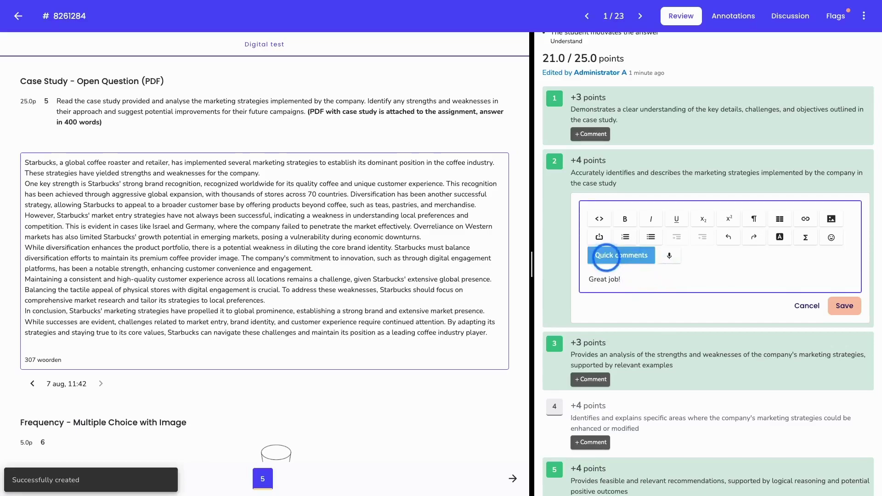
pyautogui.click(607, 255)
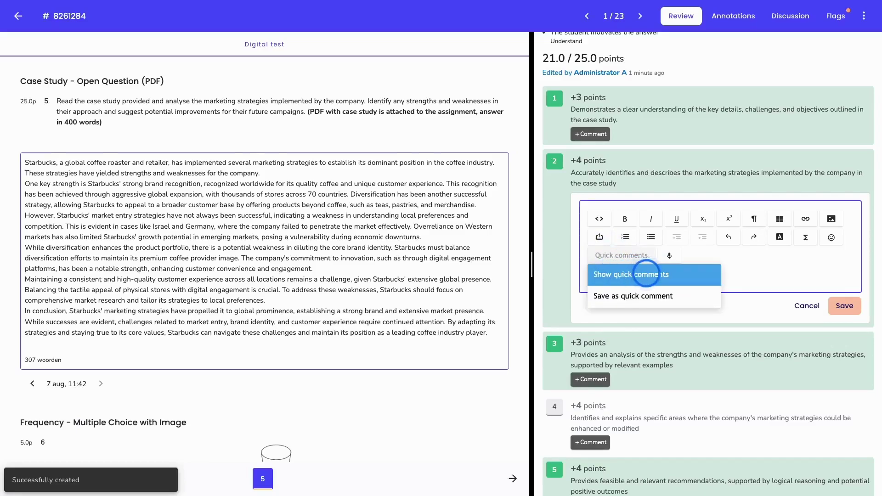
pyautogui.click(646, 274)
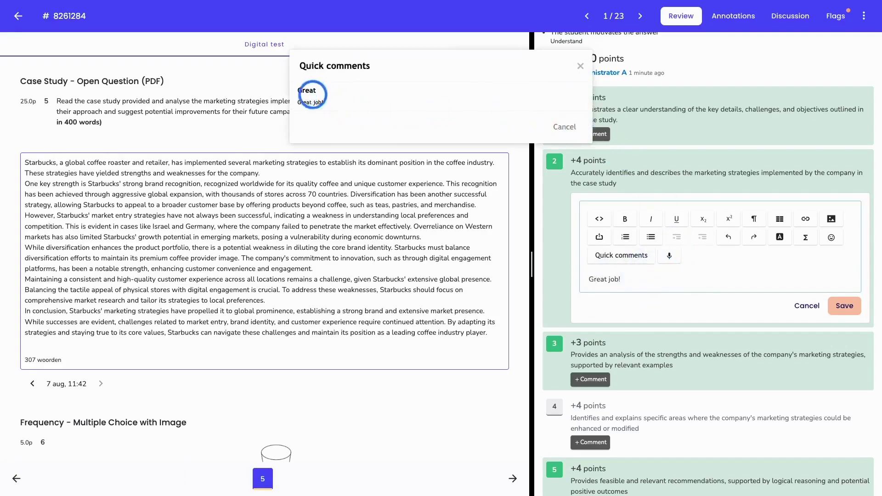
pyautogui.click(564, 127)
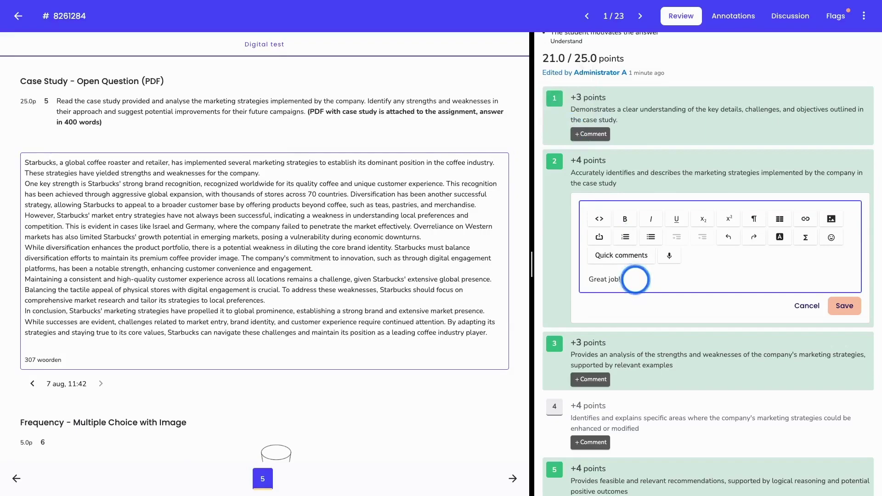
# Insert the Great quick comment into criterion 2's comment by its # tag, and discard the whole comment.
pyautogui.write('#')
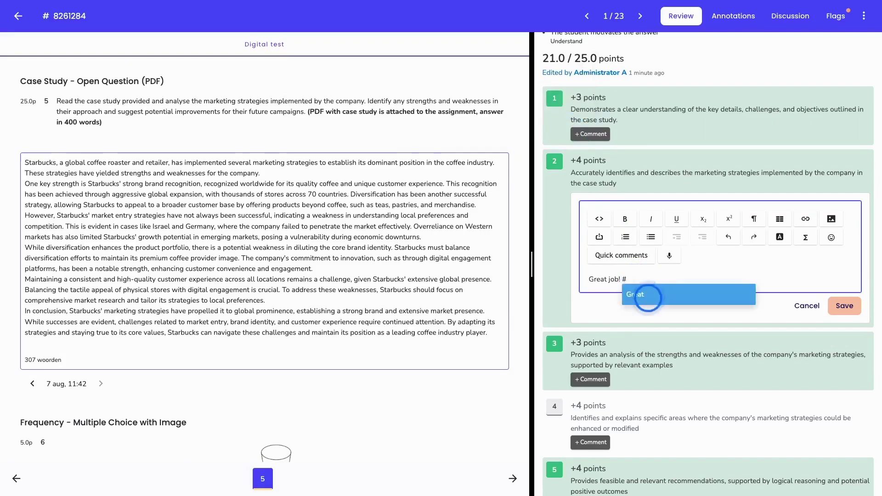
pyautogui.click(645, 295)
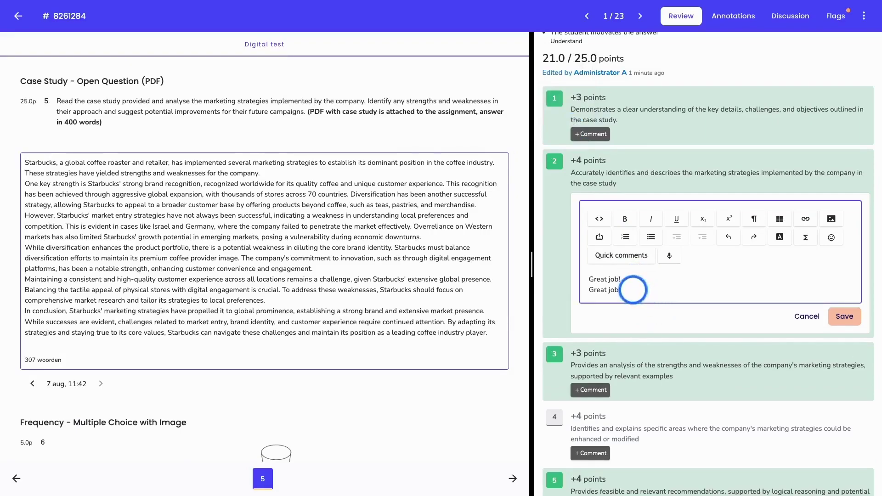
pyautogui.moveTo(634, 290); pyautogui.dragTo(581, 278)
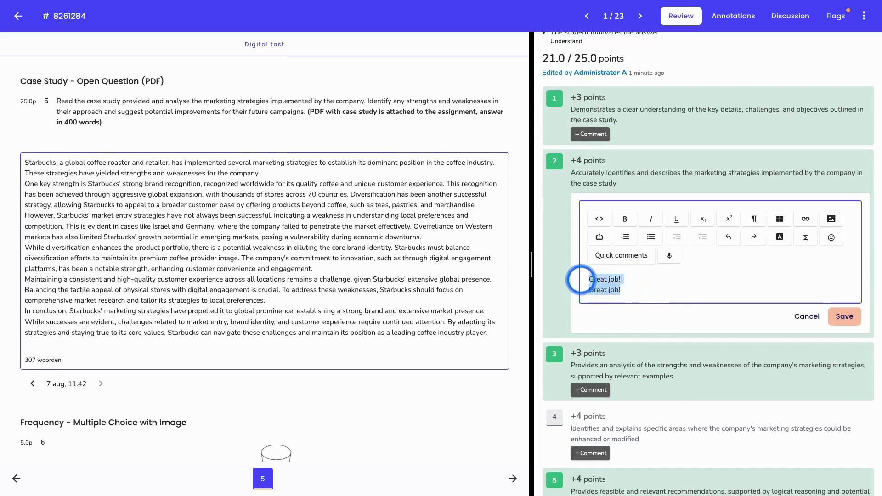
pyautogui.press('BackSpace')
pyautogui.click(806, 306)
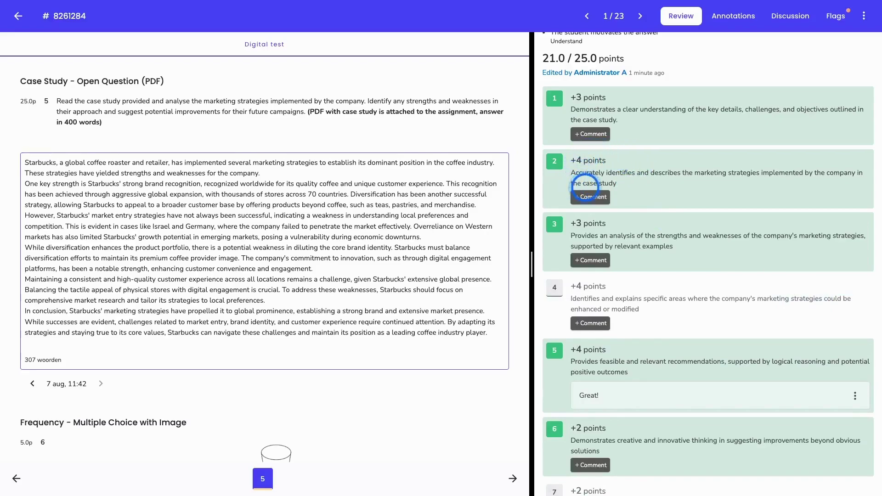
# Add a score adjustment of -1 points with the comment "Spelling mistakes." below the grading criteria.
pyautogui.scroll(-2, 597, 182)
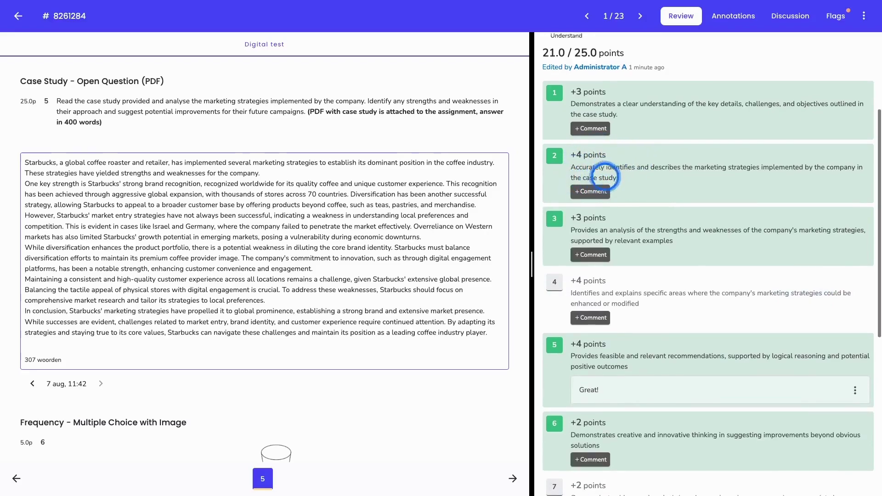
pyautogui.scroll(-2, 605, 176)
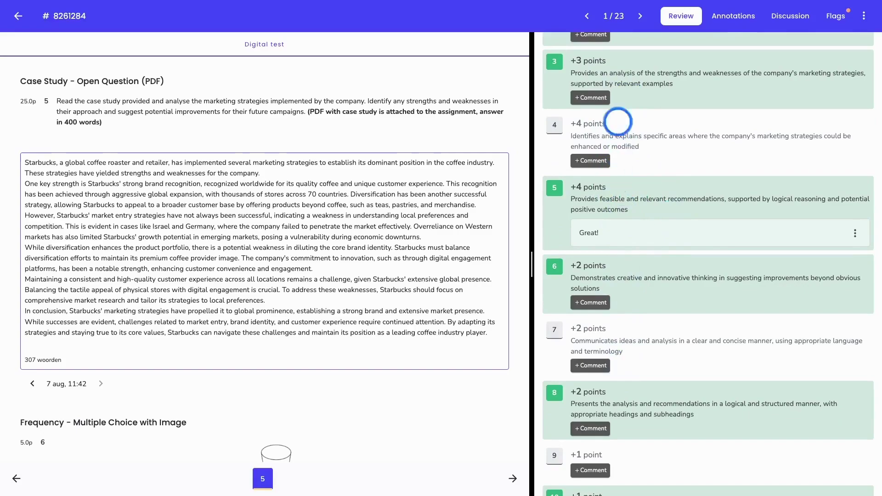
pyautogui.scroll(-1, 630, 177)
pyautogui.scroll(-3, 629, 177)
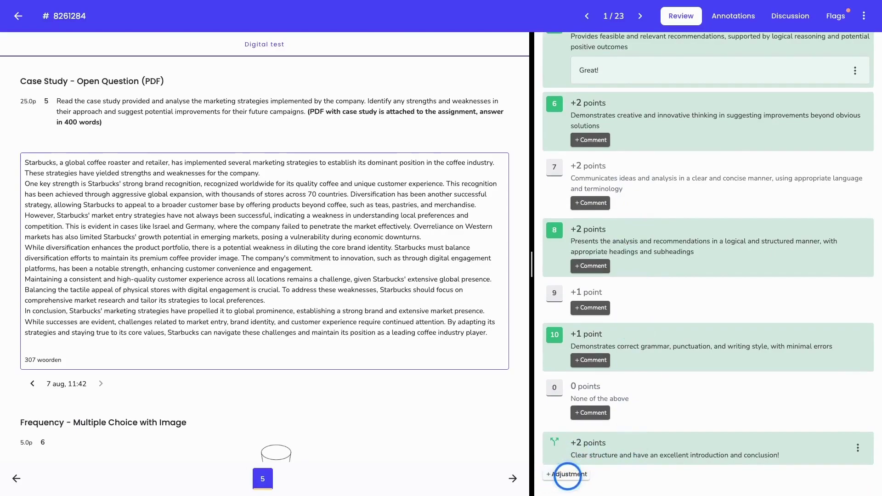
pyautogui.click(564, 474)
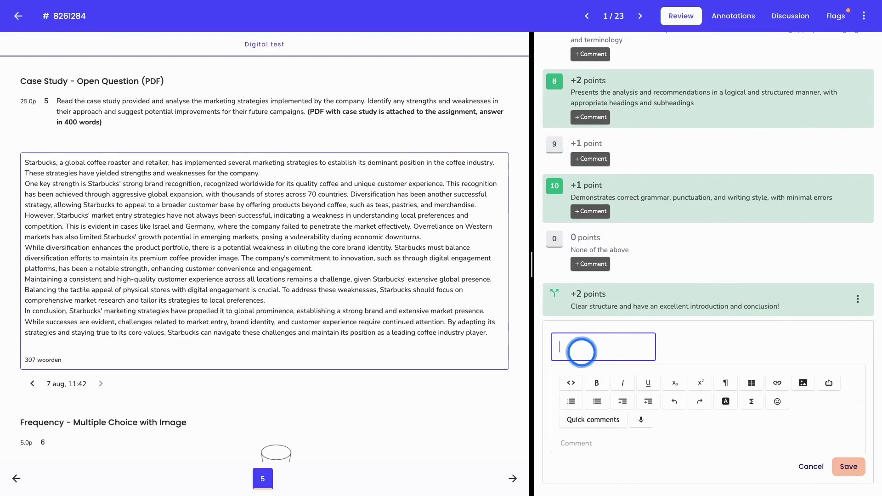
pyautogui.write('-1')
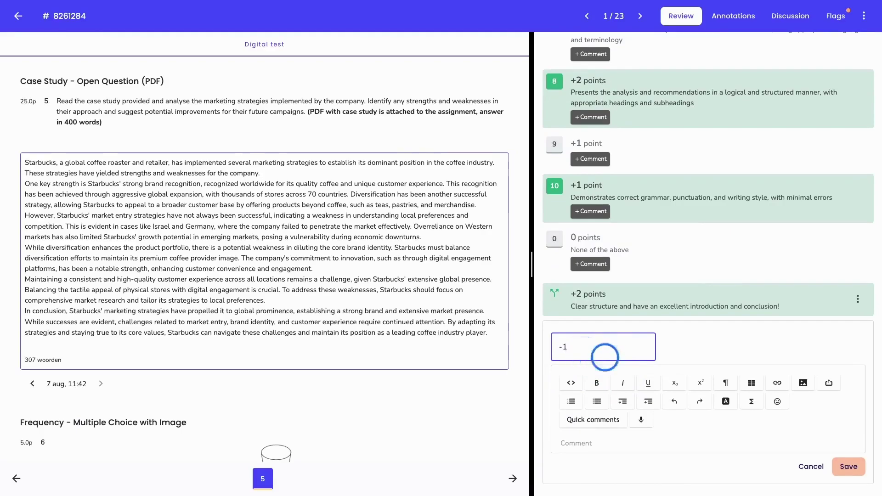
pyautogui.click(591, 438)
pyautogui.write('Spelling mistakes.')
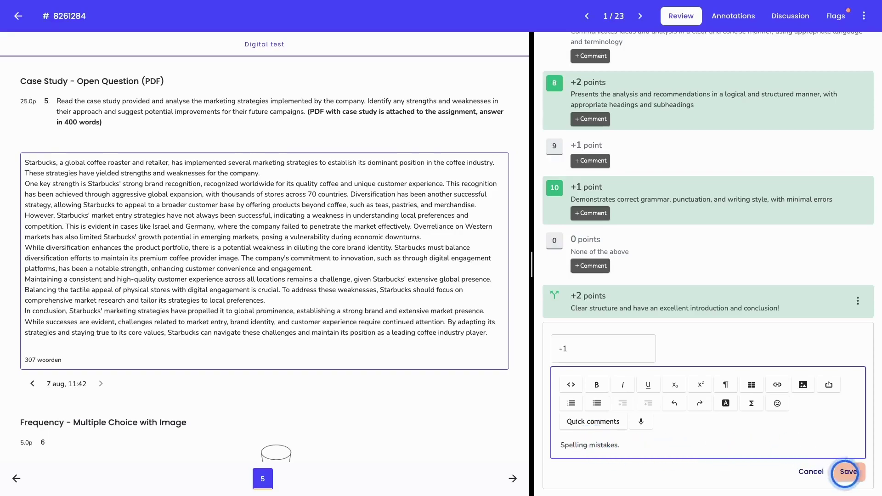
pyautogui.click(848, 472)
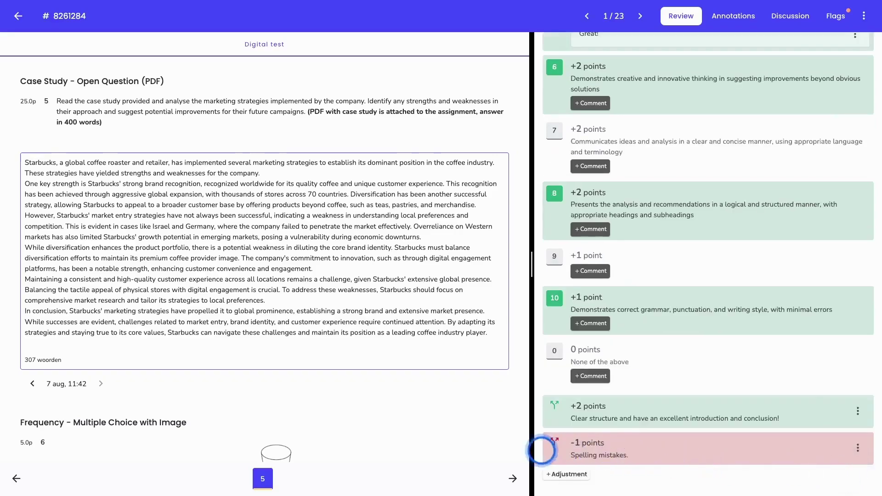
# Check the question's total score and delete the -1 points "Spelling mistakes." adjustment.
pyautogui.scroll(10, 587, 449)
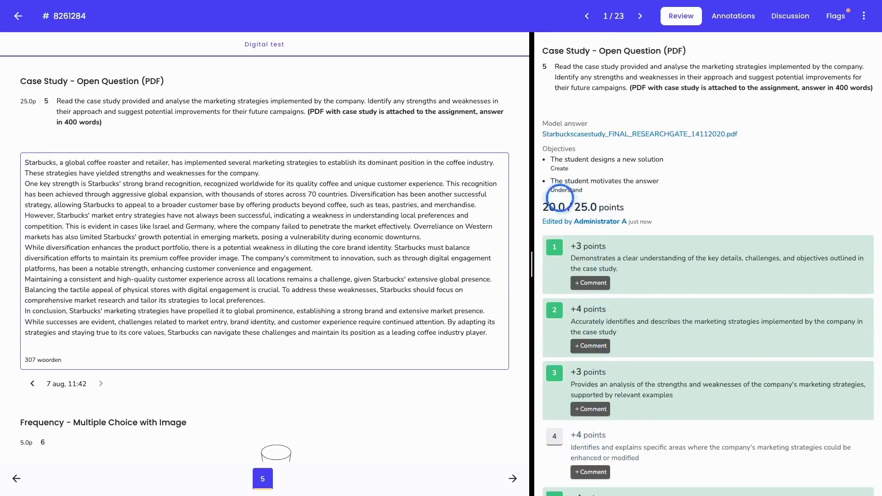
pyautogui.scroll(-10, 567, 207)
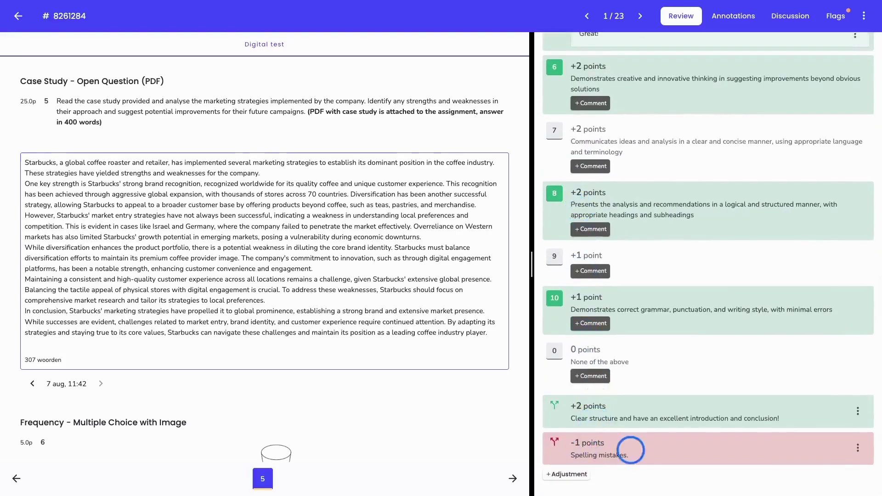
pyautogui.click(858, 448)
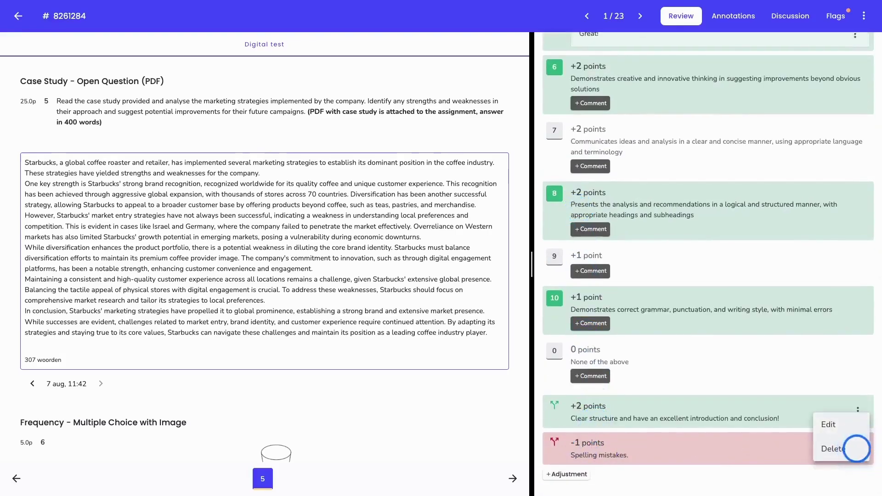
pyautogui.click(846, 453)
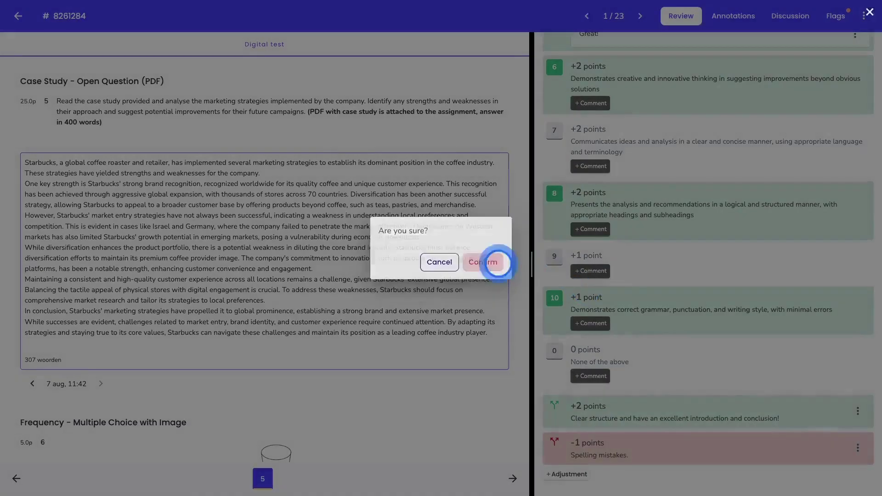
pyautogui.click(498, 263)
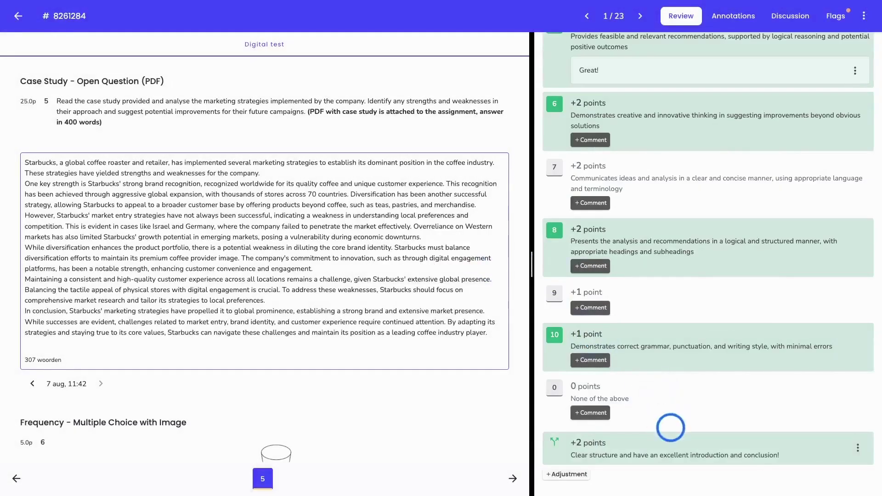
# Review the grading criteria and total score, and open the annotations made on the case study answer.
pyautogui.scroll(2, 666, 423)
pyautogui.click(590, 311)
pyautogui.scroll(4, 590, 313)
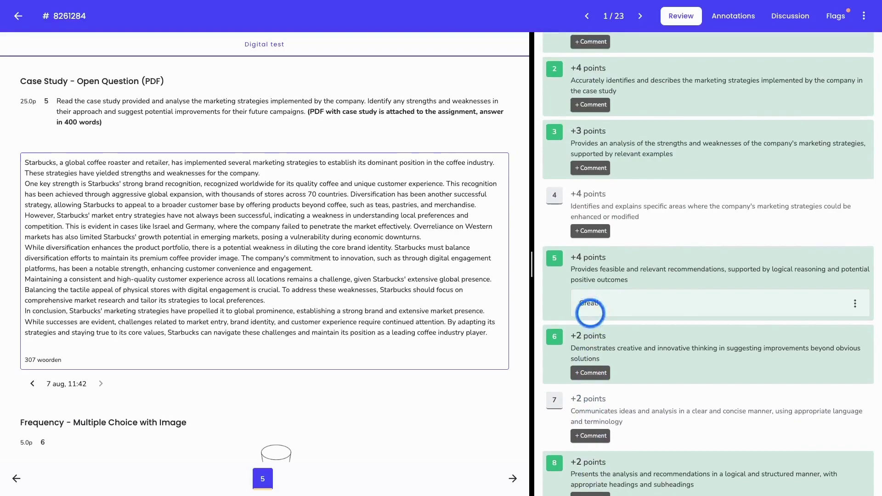
pyautogui.scroll(3, 591, 313)
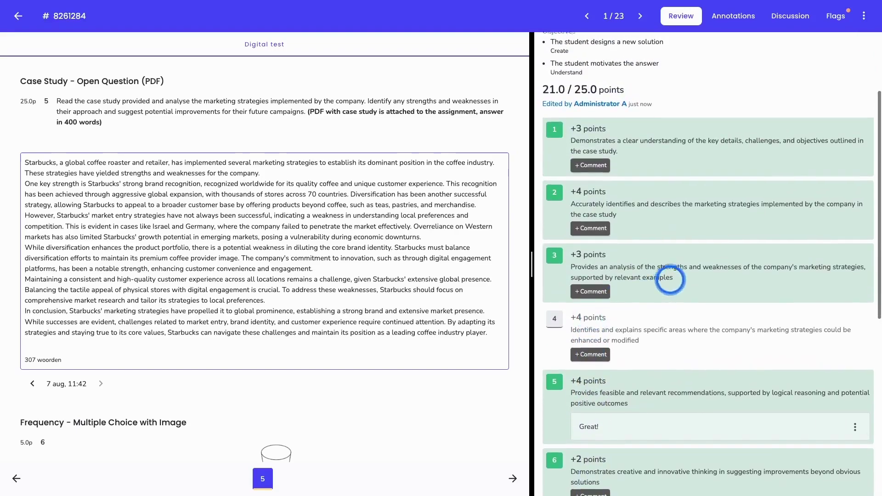
pyautogui.scroll(1, 666, 281)
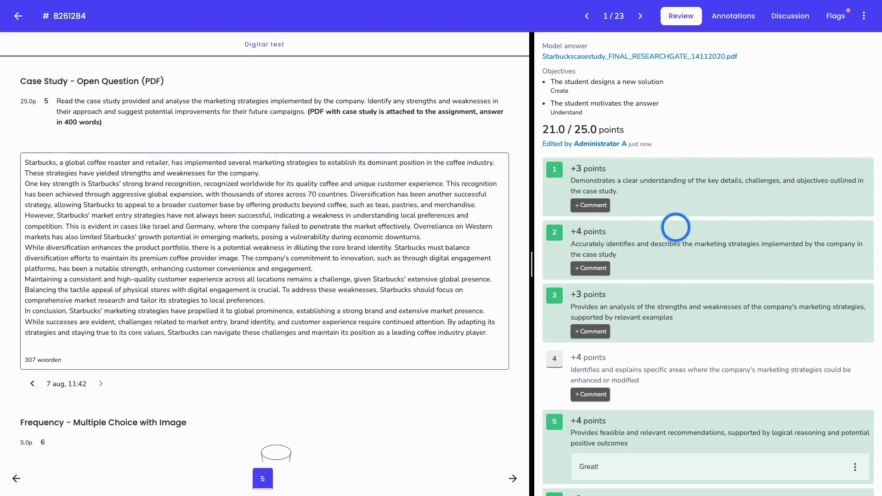
pyautogui.scroll(2, 676, 228)
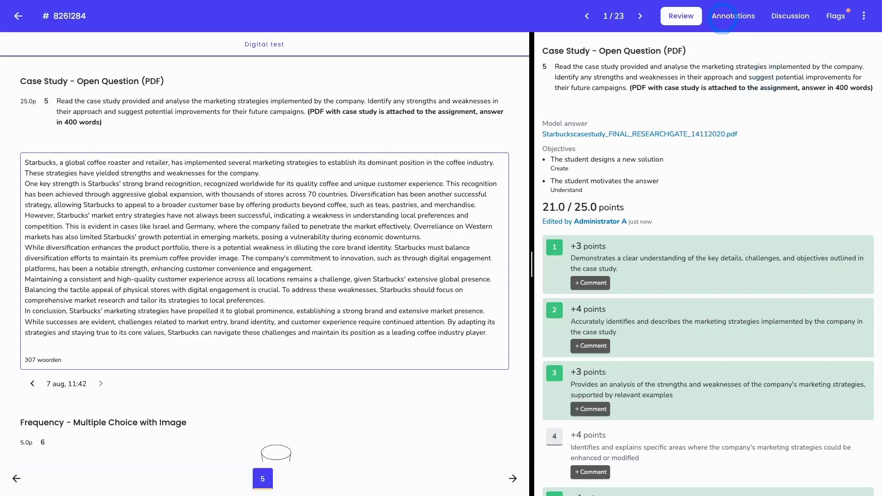
pyautogui.click(722, 19)
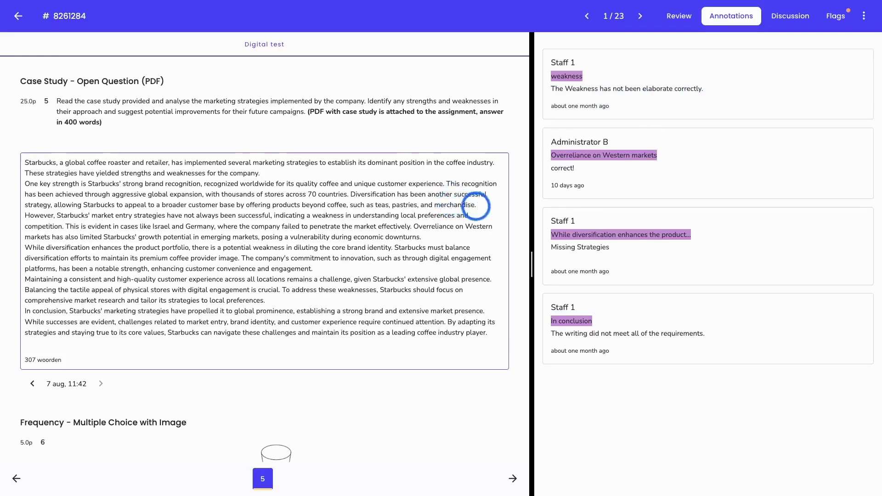
pyautogui.moveTo(477, 205); pyautogui.dragTo(392, 206)
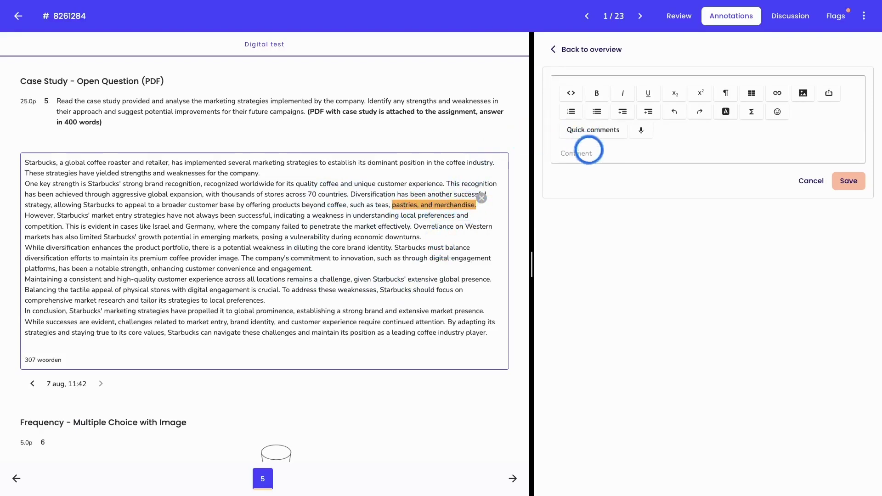
pyautogui.click(572, 155)
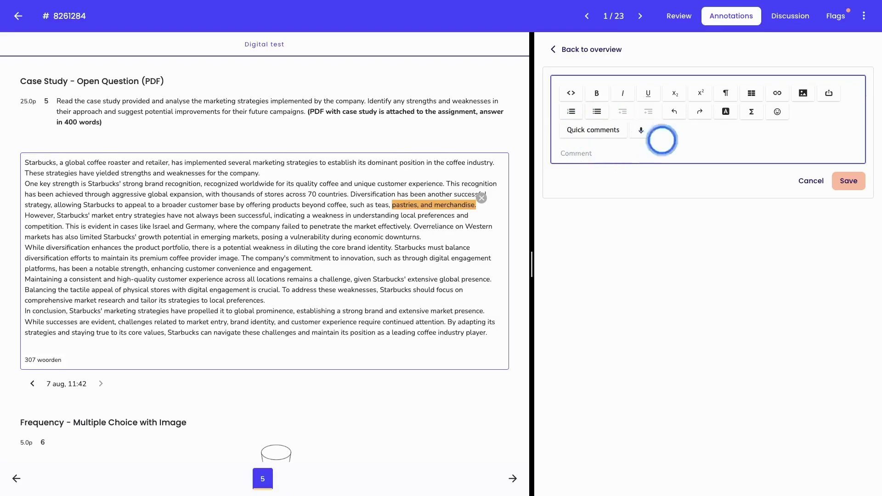
pyautogui.click(810, 180)
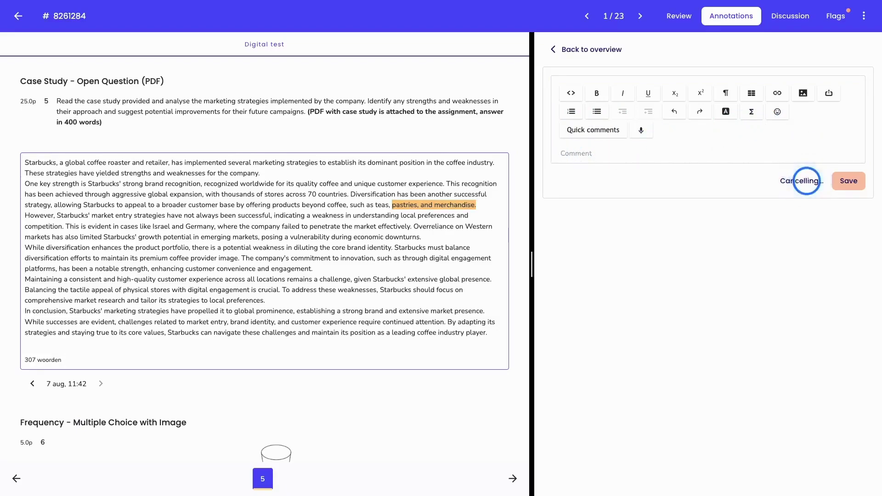
# Remove the highlight from "pastries, and merchandise." in the case study answer.
pyautogui.click(467, 205)
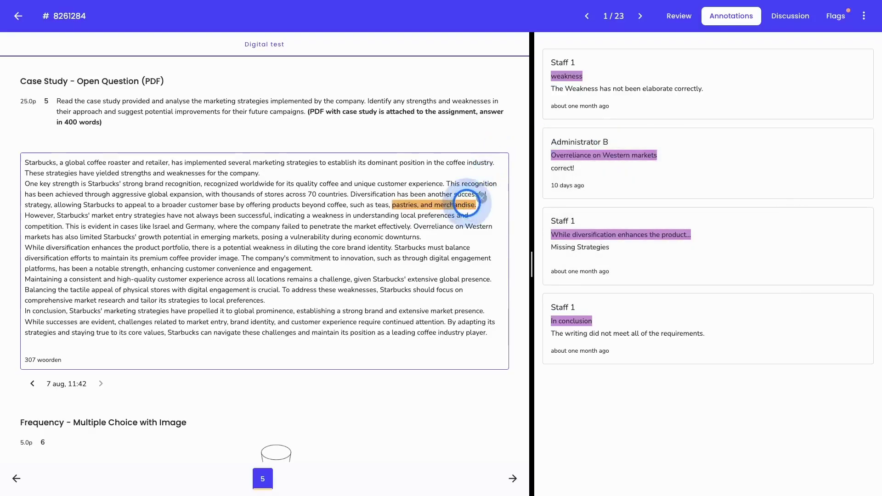
pyautogui.click(481, 198)
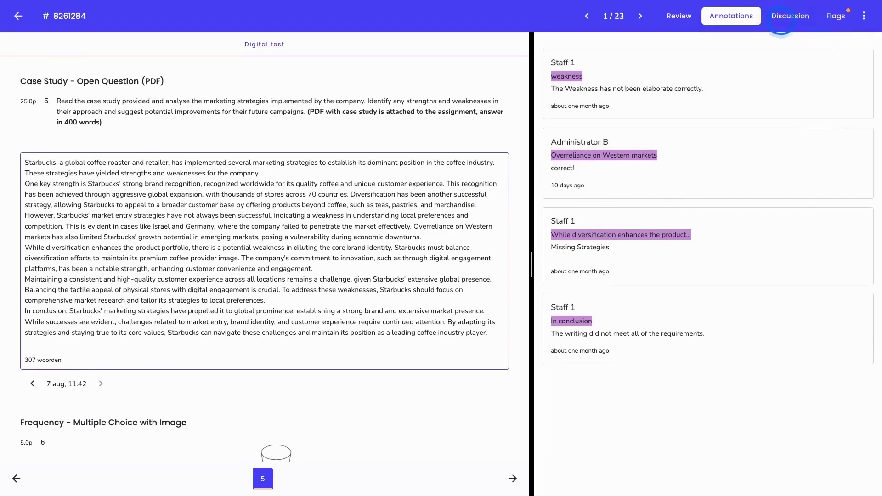
# Check the discussions on the case study answer and read through the flags raised on it.
pyautogui.click(781, 17)
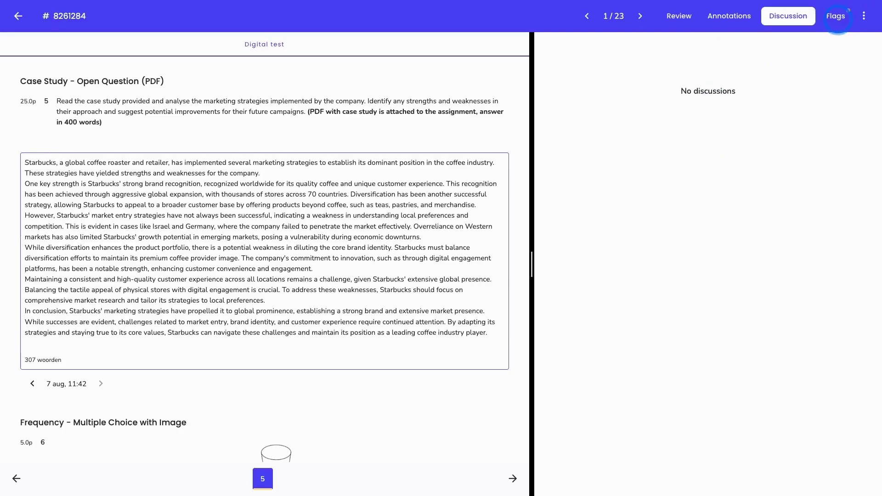
pyautogui.click(837, 17)
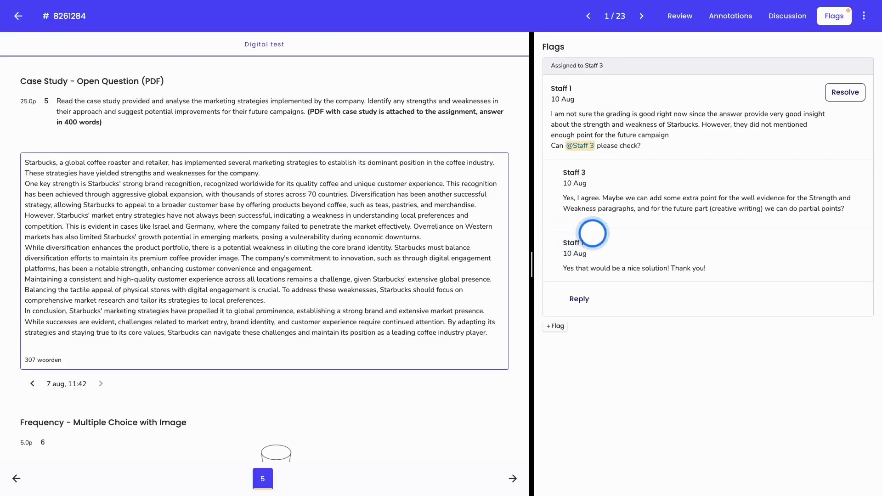
# Start a new flag on the case study answer and view the staff members available as assignee, leaving it unassigned.
pyautogui.click(556, 326)
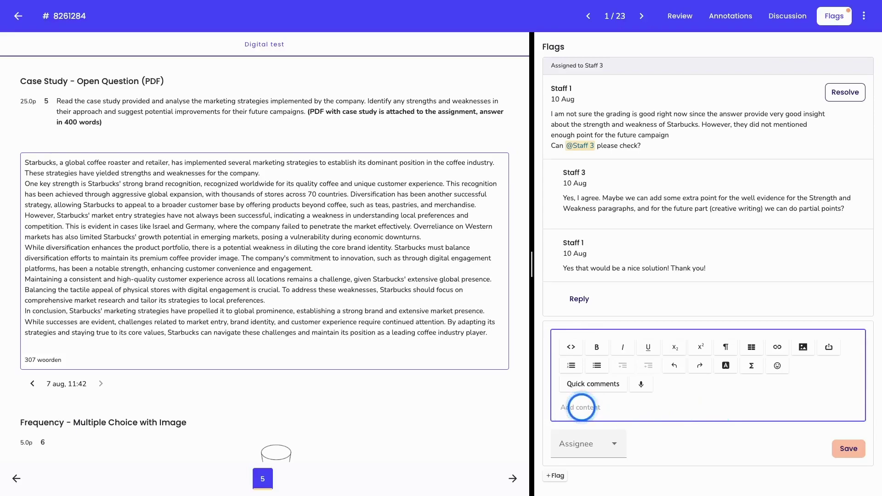
pyautogui.click(616, 448)
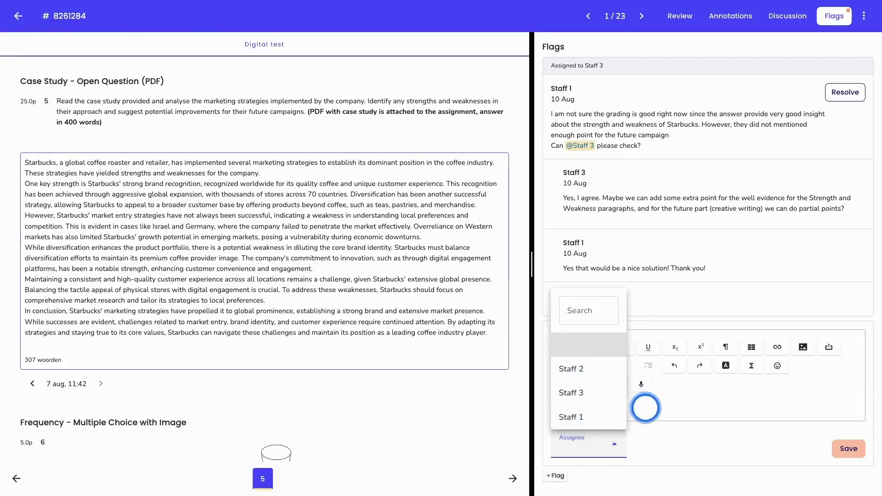
pyautogui.click(646, 408)
pyautogui.click(719, 466)
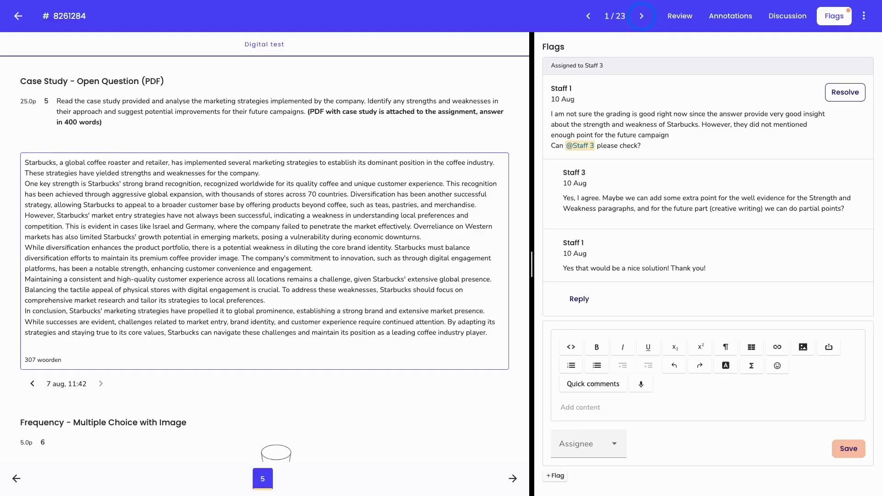
# Move on through the submissions to the third student's answer to the case study question.
pyautogui.click(642, 16)
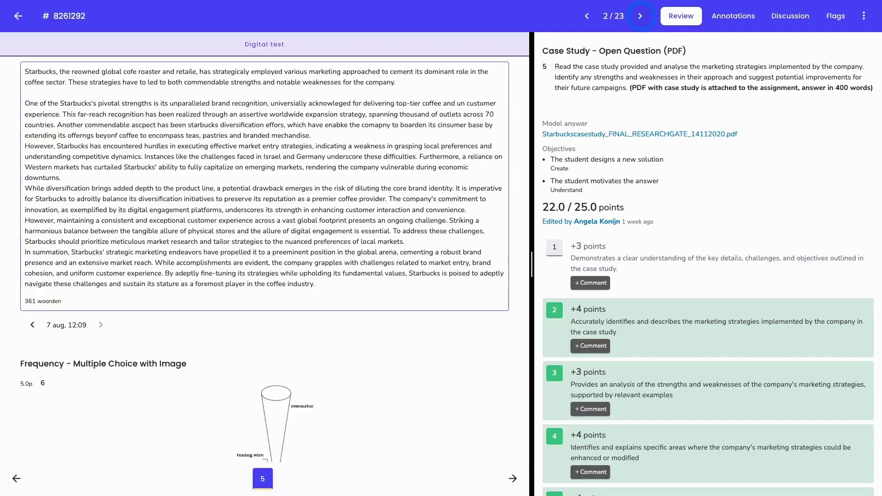
pyautogui.click(511, 478)
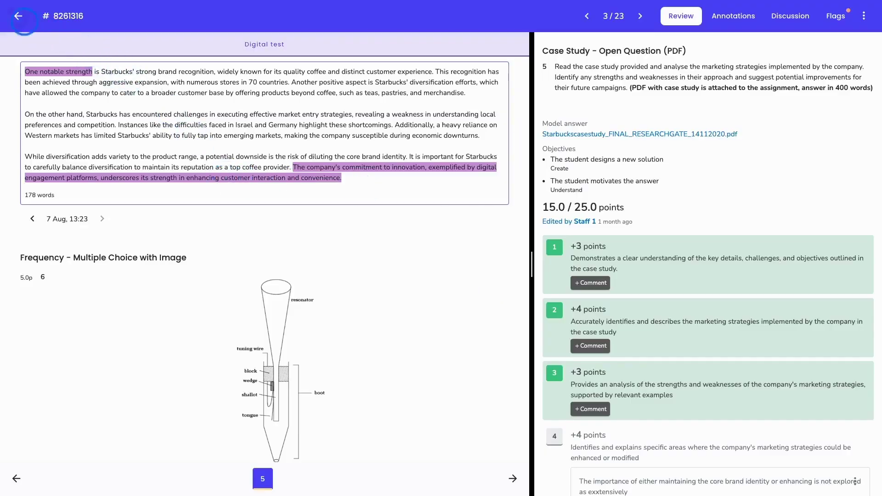